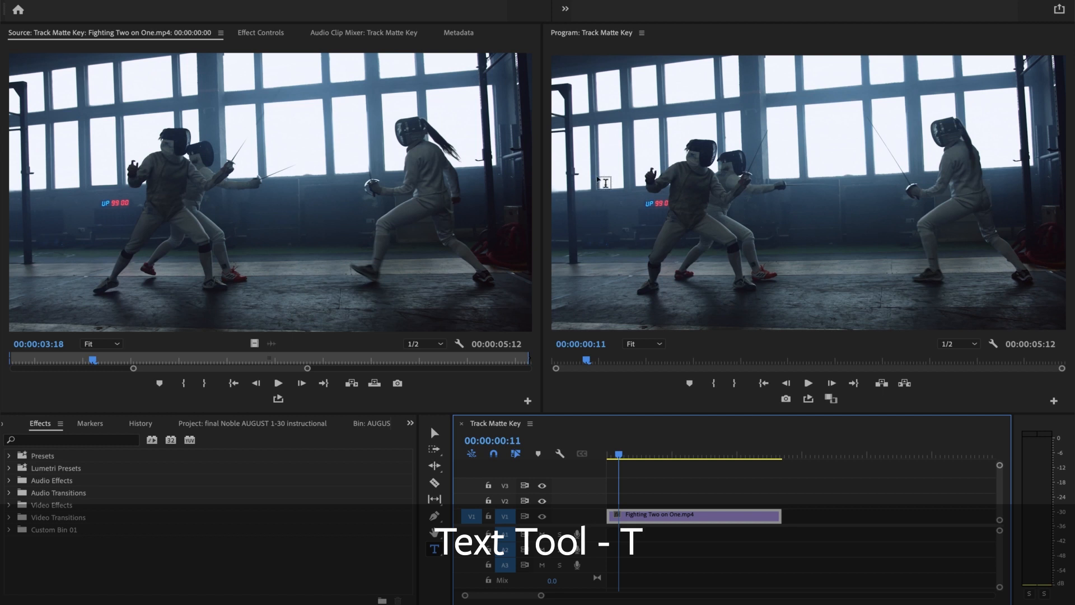
Start a new title graphic over the fencing footage in the Program monitor
left_click(613, 160)
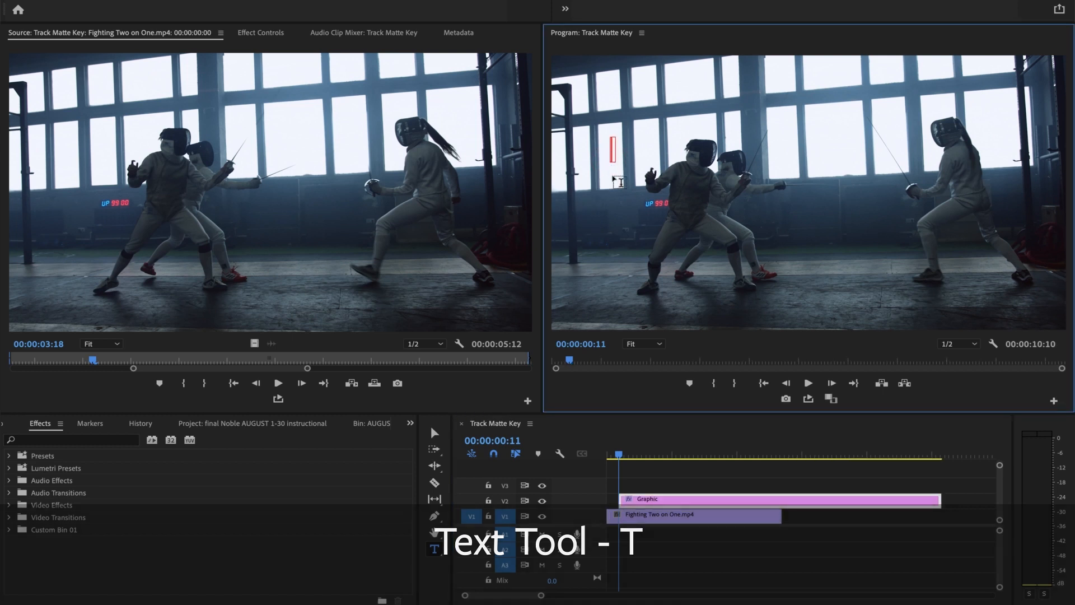
type("BY")
Correct the title to read DUEL, select the word and show its Effect Controls
key("BackSpace")
key("BackSpace")
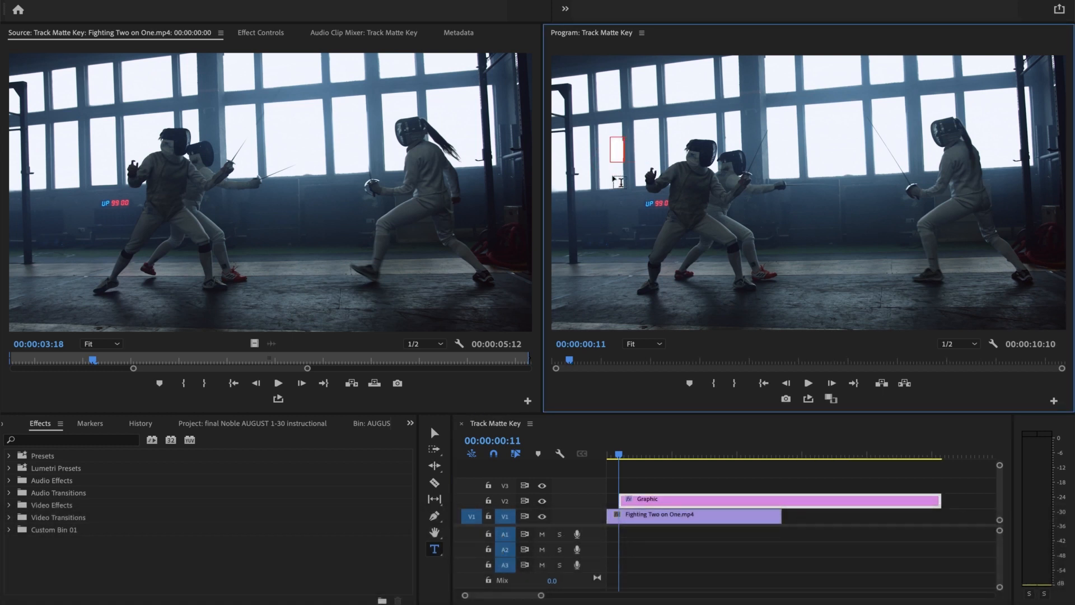
type("DUEL")
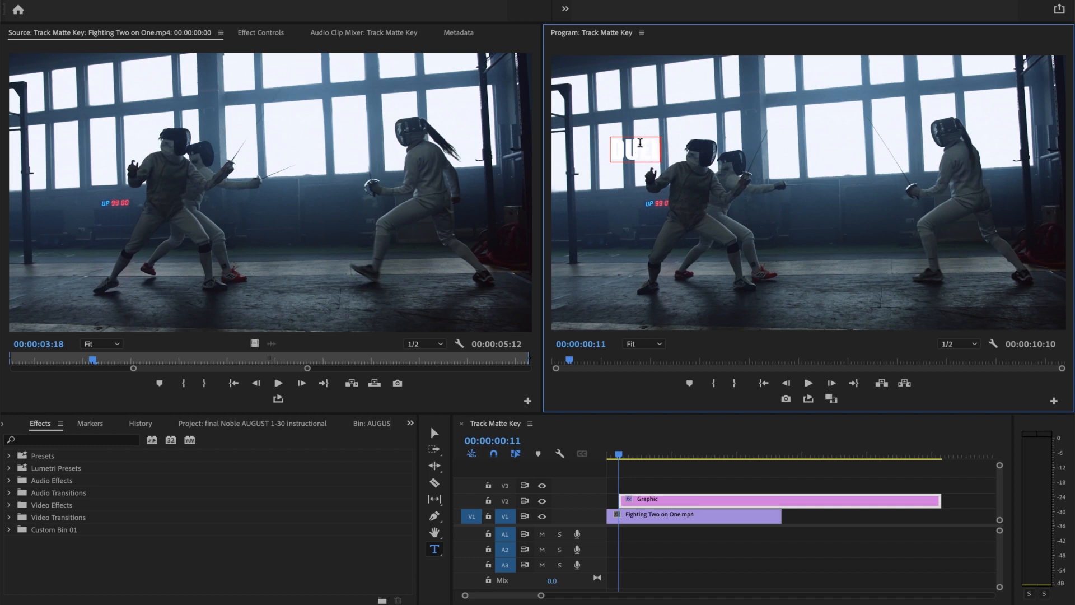
double_click(639, 147)
left_click(638, 149)
double_click(637, 150)
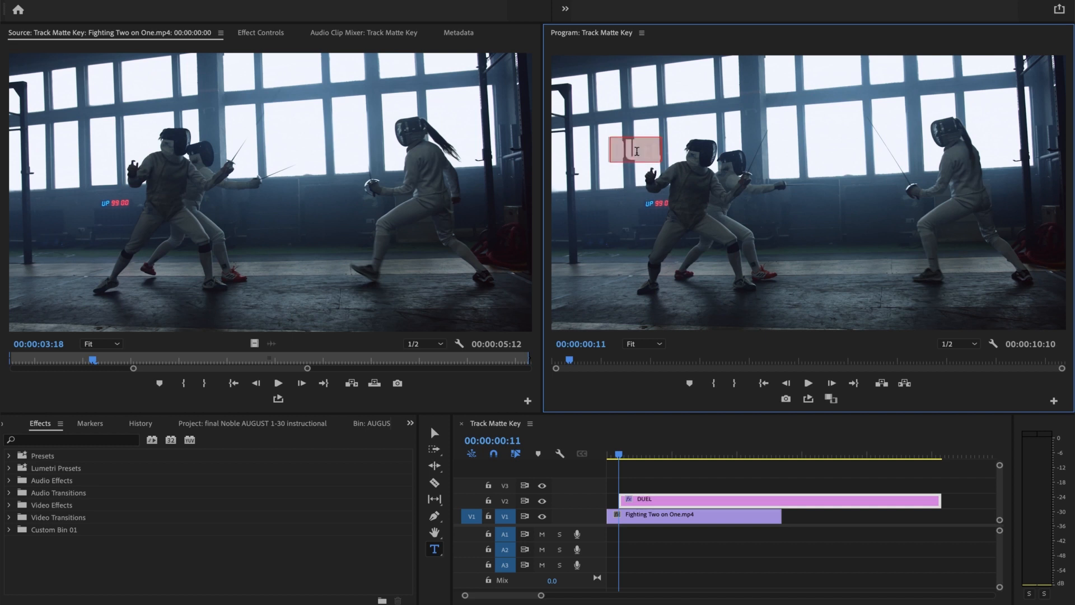
left_click(265, 34)
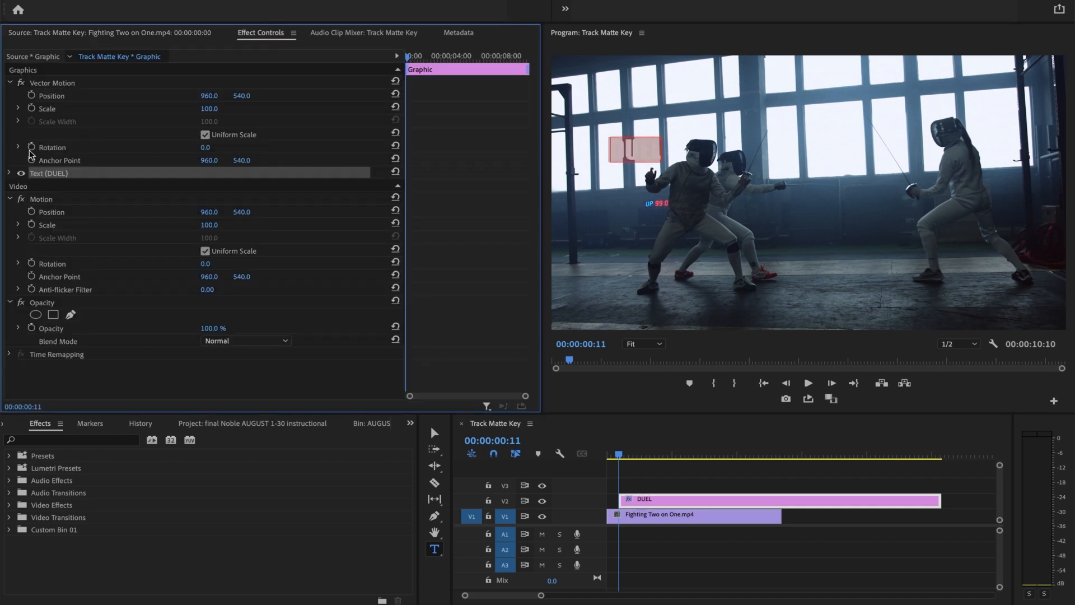
Expand the DUEL text settings and enlarge the Impact lettering to about 657 to fill the frame
left_click(9, 173)
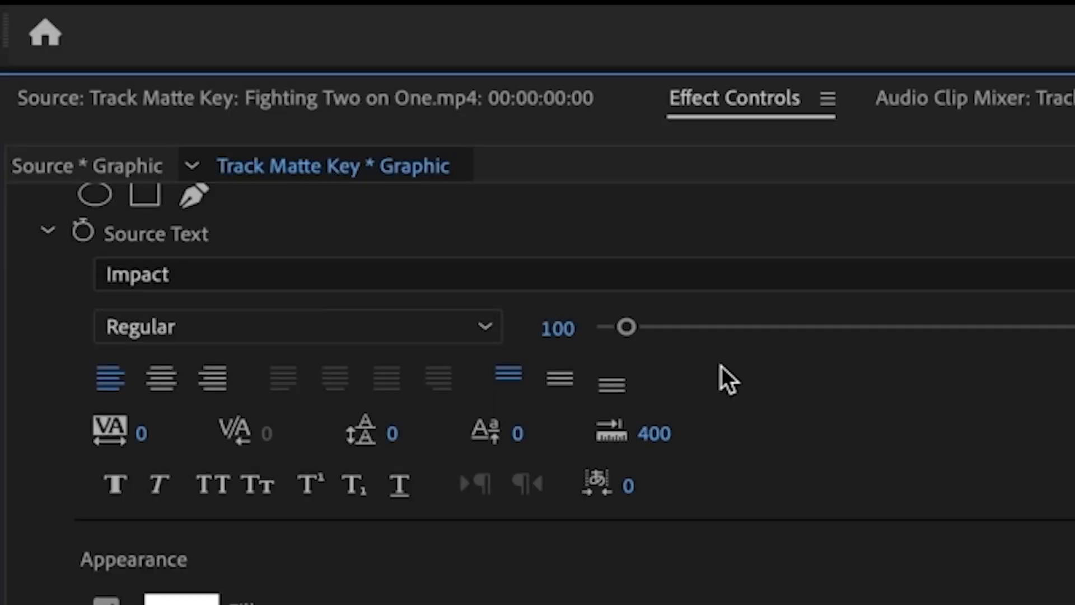
left_click_drag(627, 328, 810, 327)
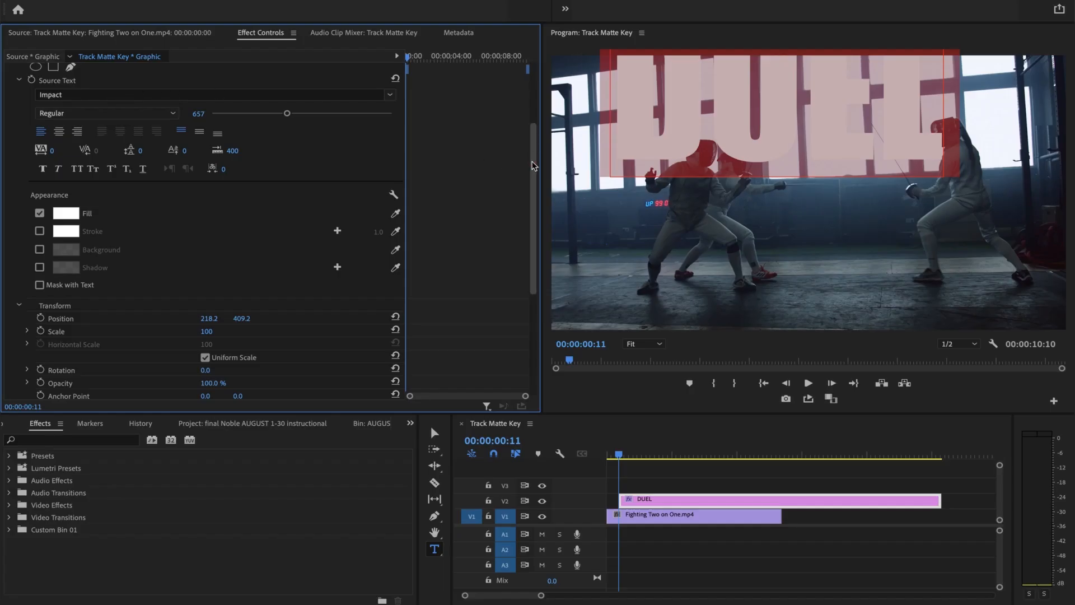
mouse_move(533, 163)
left_mouse_down()
mouse_move(532, 130)
mouse_move(533, 260)
left_mouse_up()
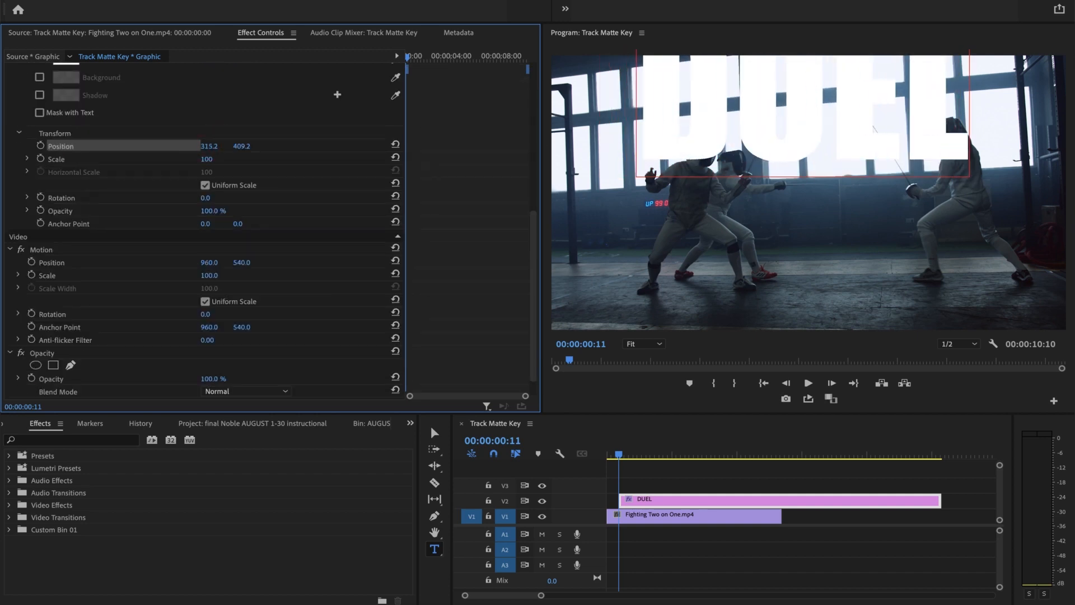
mouse_move(211, 147)
left_mouse_down()
mouse_move(243, 148)
mouse_move(222, 160)
mouse_move(180, 147)
left_mouse_up()
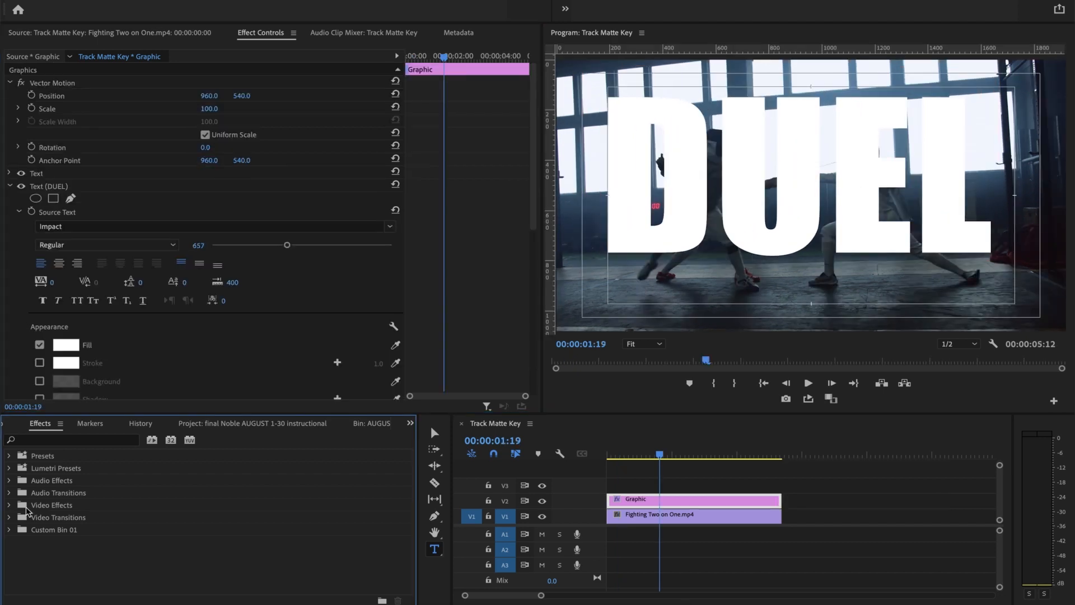
Apply Track Matte Key from Video Effects > Keying to the Fighting Two on One.mp4 clip
left_click(9, 505)
scroll(410, 488, "down", 5)
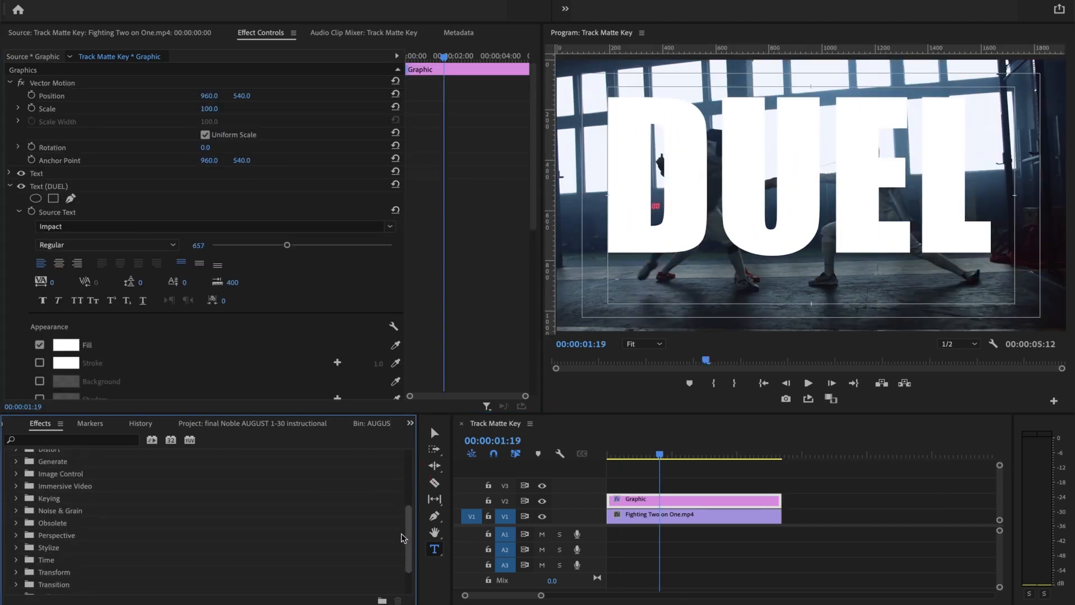
left_click(16, 495)
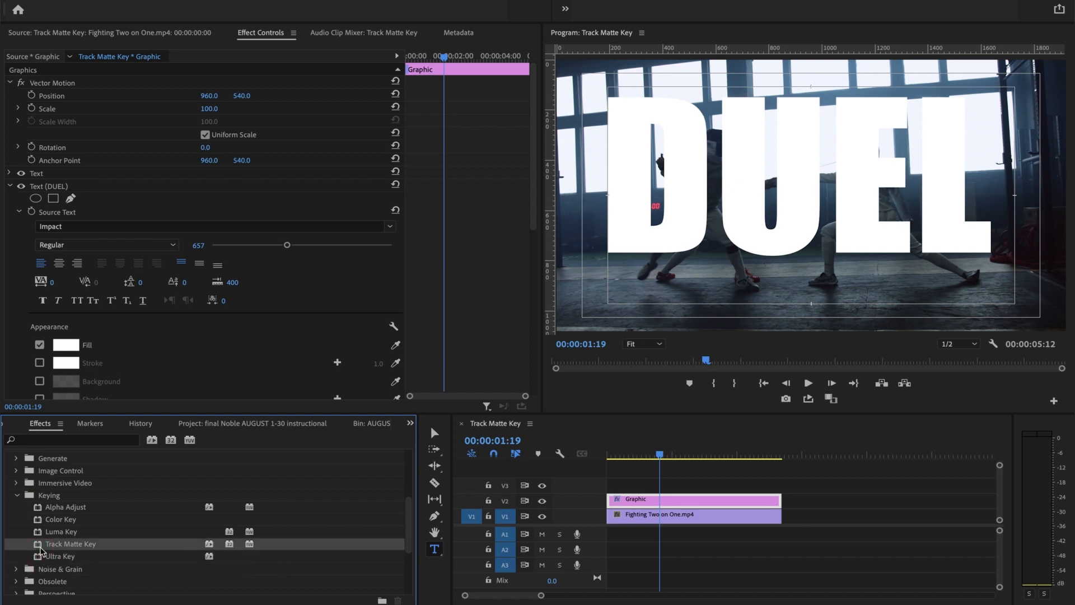
left_click_drag(40, 550, 564, 565)
left_click_drag(563, 565, 651, 523)
left_click(650, 523)
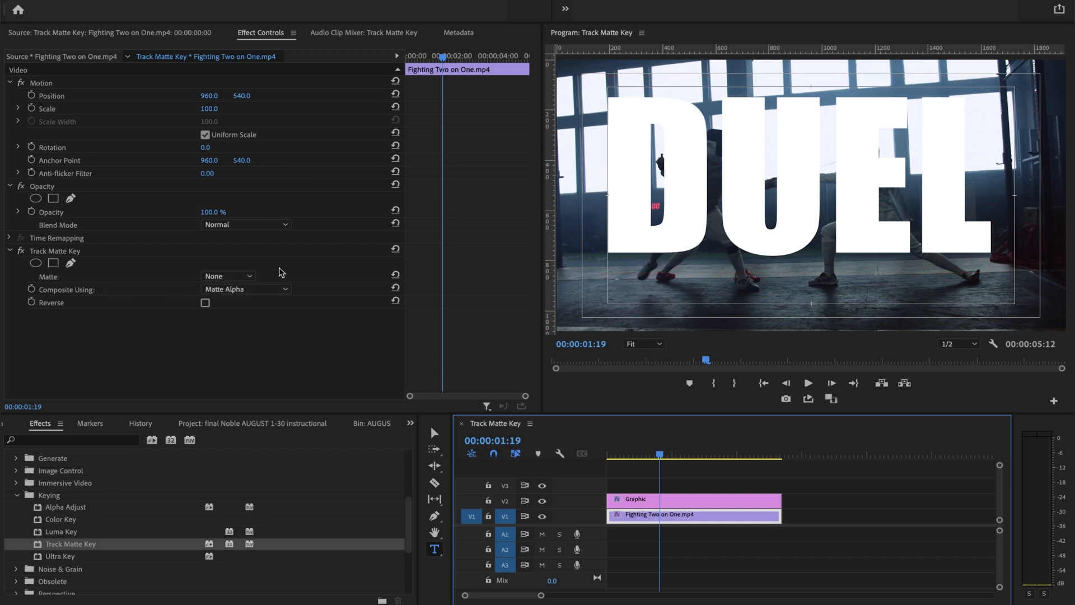
left_click(250, 276)
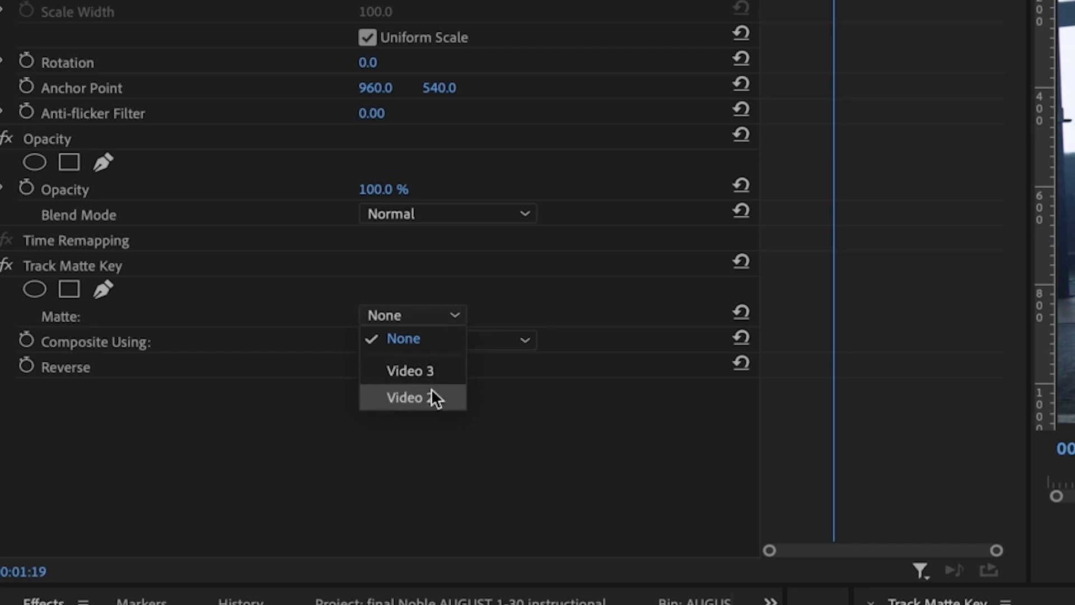
Set the Track Matte Key matte to Video 2 and replay the footage showing inside the DUEL letters
left_click(440, 363)
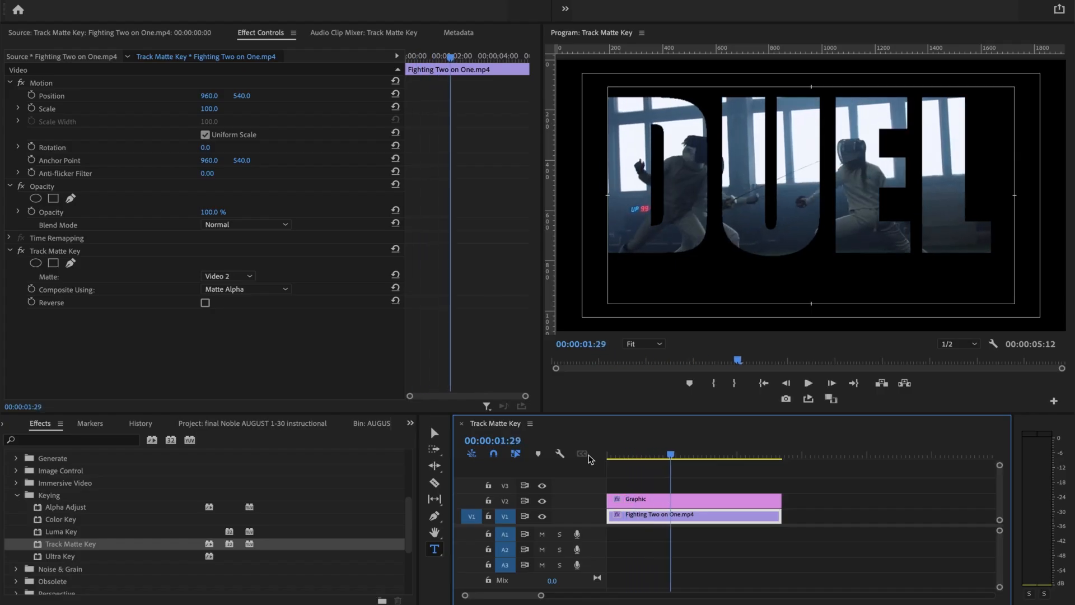
key("space")
left_click(656, 455)
key("space")
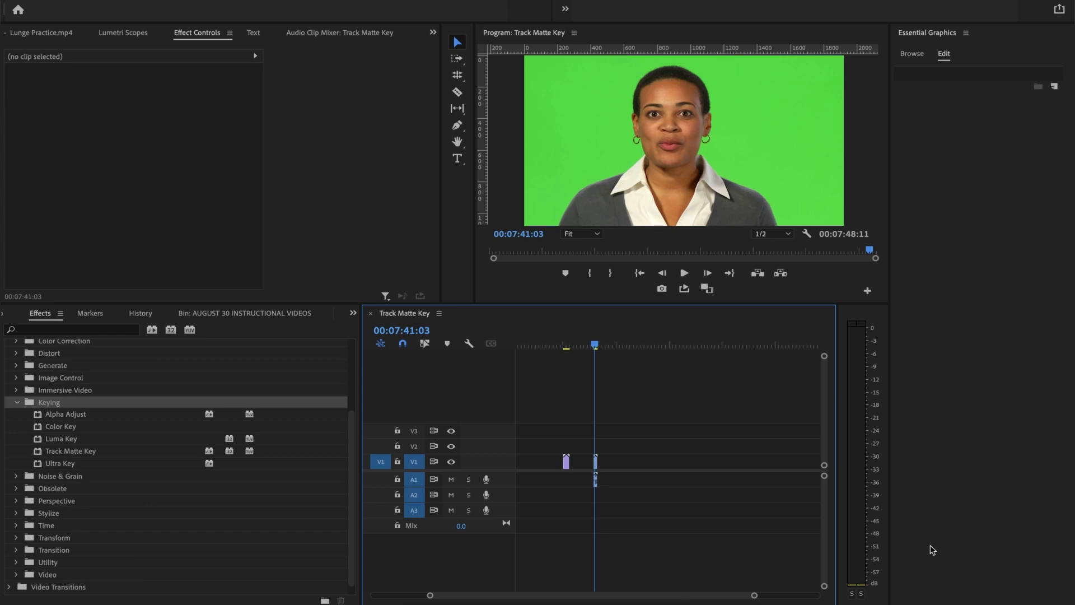
Select the GreenScreen.mov presenter clip and briefly preview the dirt-road footage
left_click(596, 461)
left_click(561, 347)
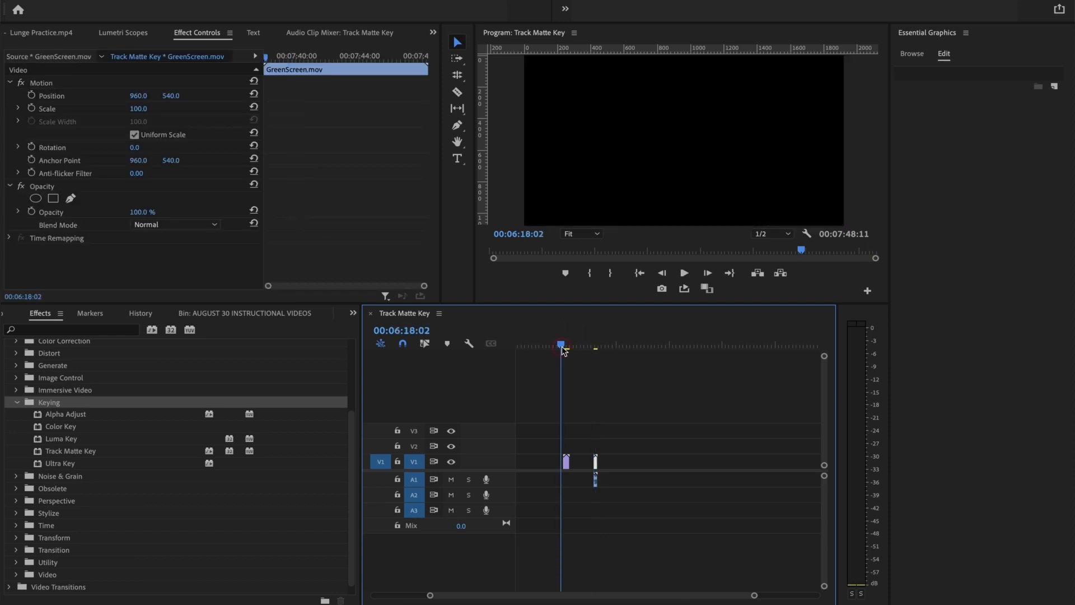
left_click_drag(562, 346, 568, 348)
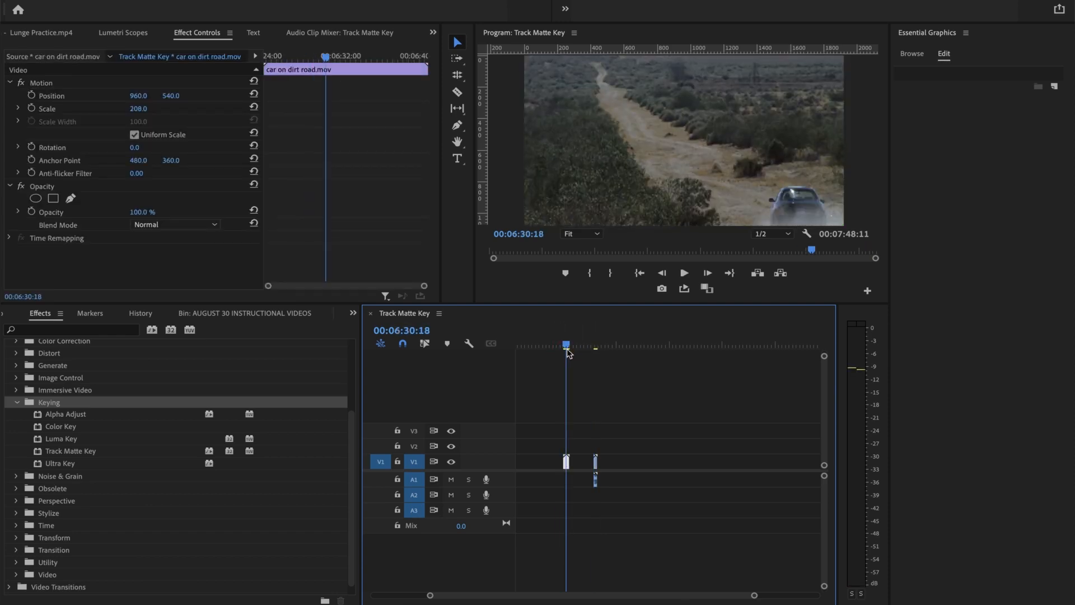
key("Down")
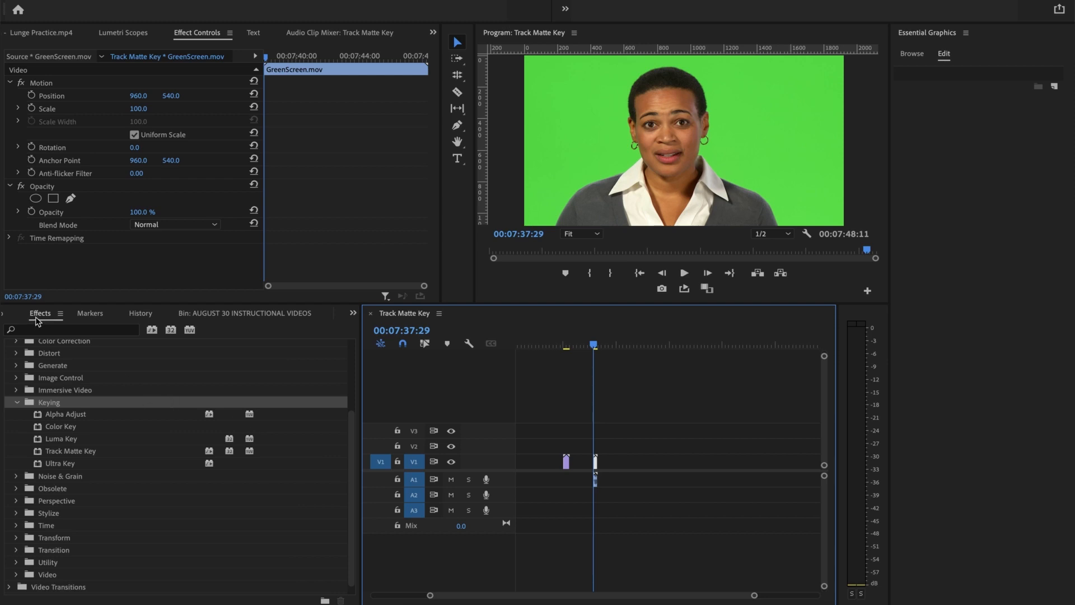
Apply Ultra Key from the Keying effects to the presenter clip
left_click(27, 408)
left_click(37, 465)
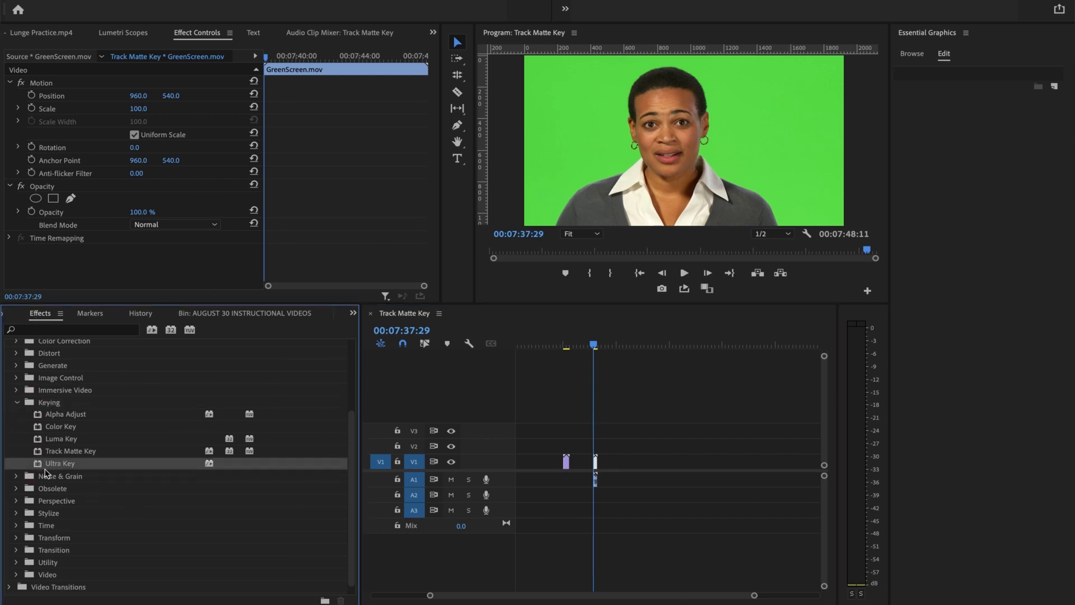
double_click(38, 467)
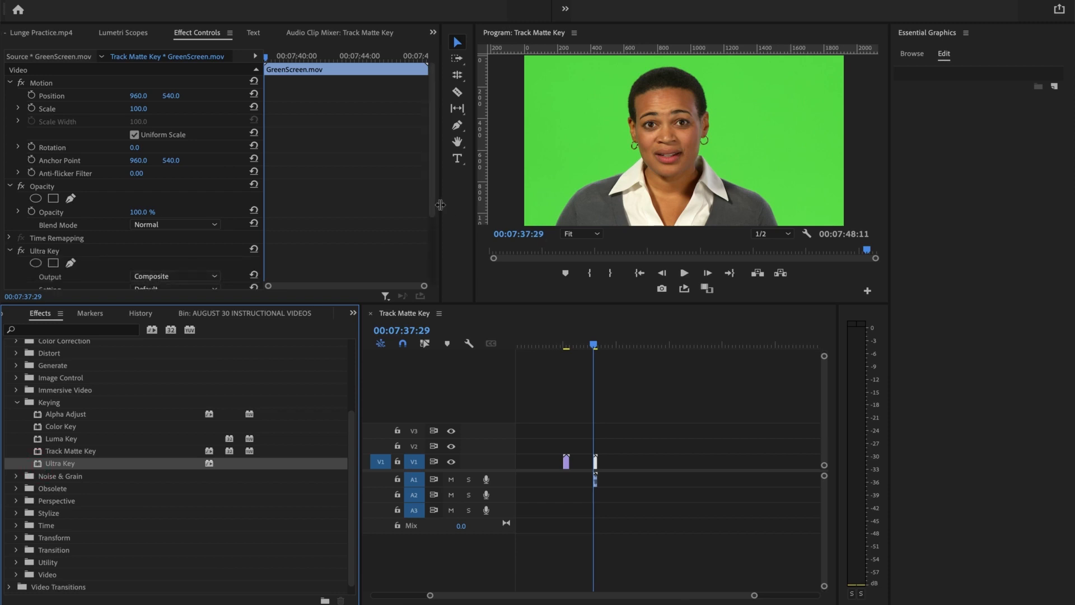
scroll(424, 249, "down", 3)
scroll(425, 248, "down", 2)
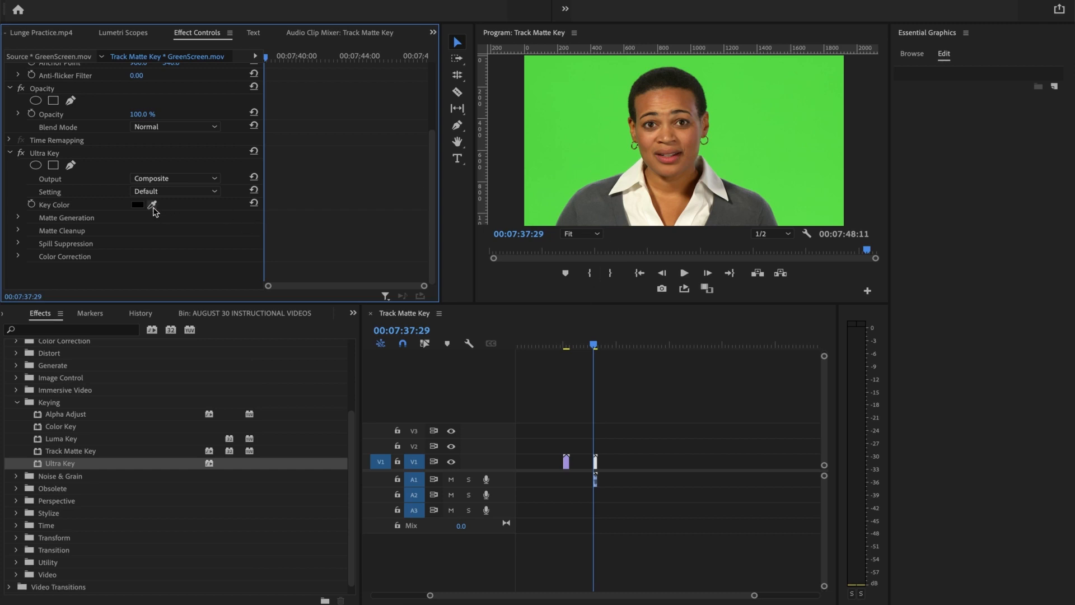
Sample the green background as the Ultra Key key colour with the eyedropper
left_click(152, 205)
left_click(579, 125)
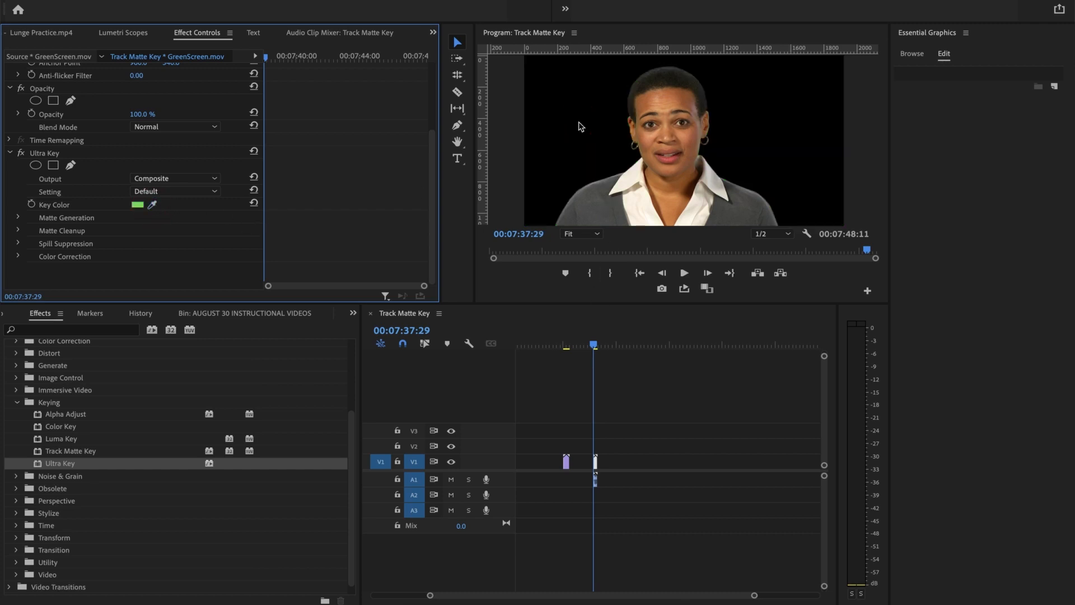
Check the key in Alpha Channel and Color Channel views, then return Output to Composite
left_click(212, 179)
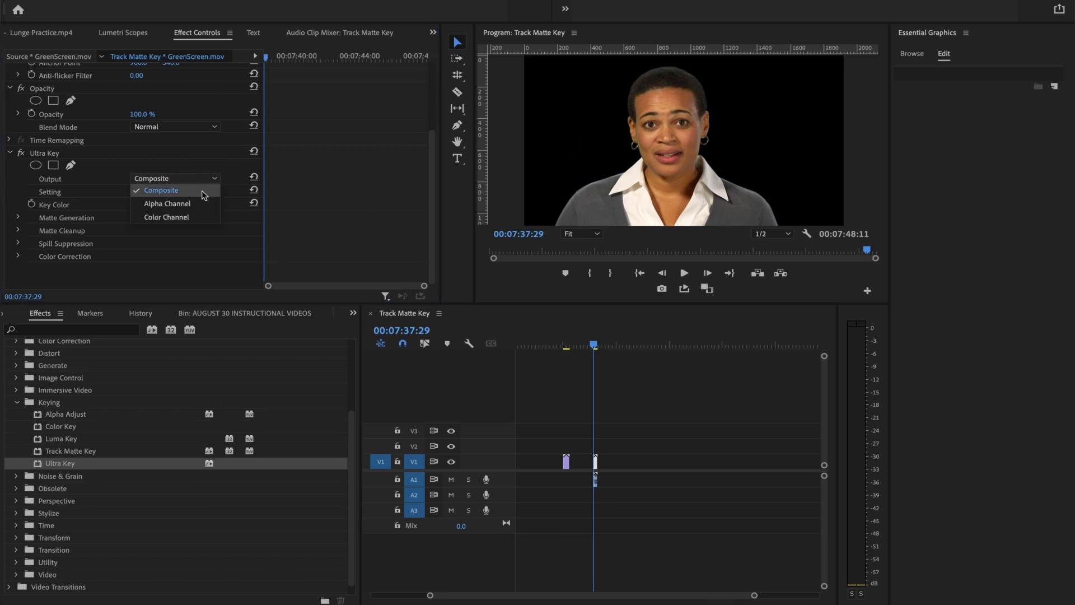
left_click(203, 203)
left_click(202, 179)
left_click(205, 216)
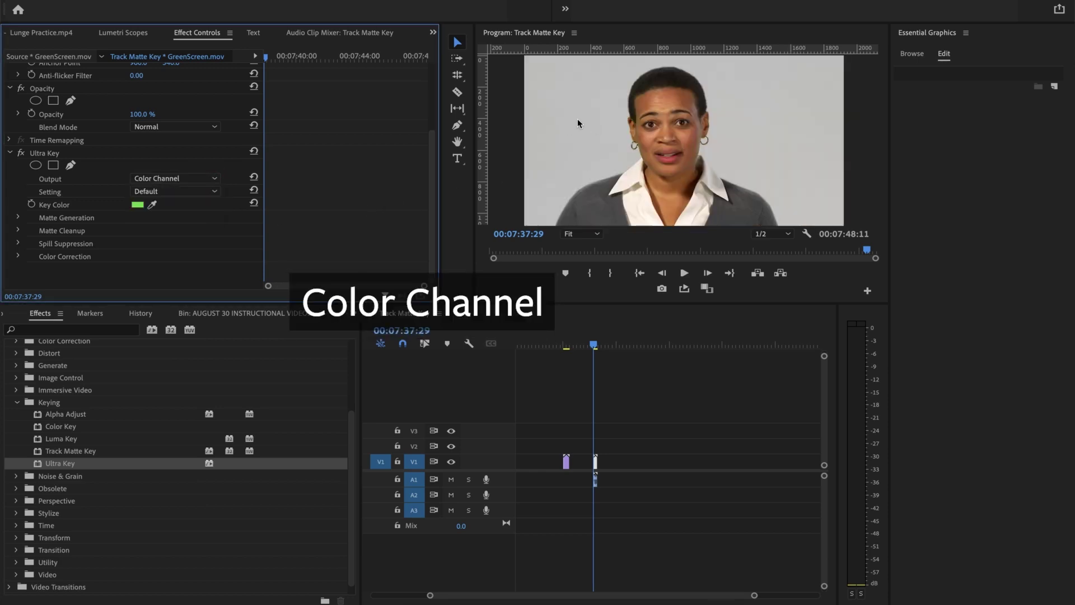
left_click(212, 181)
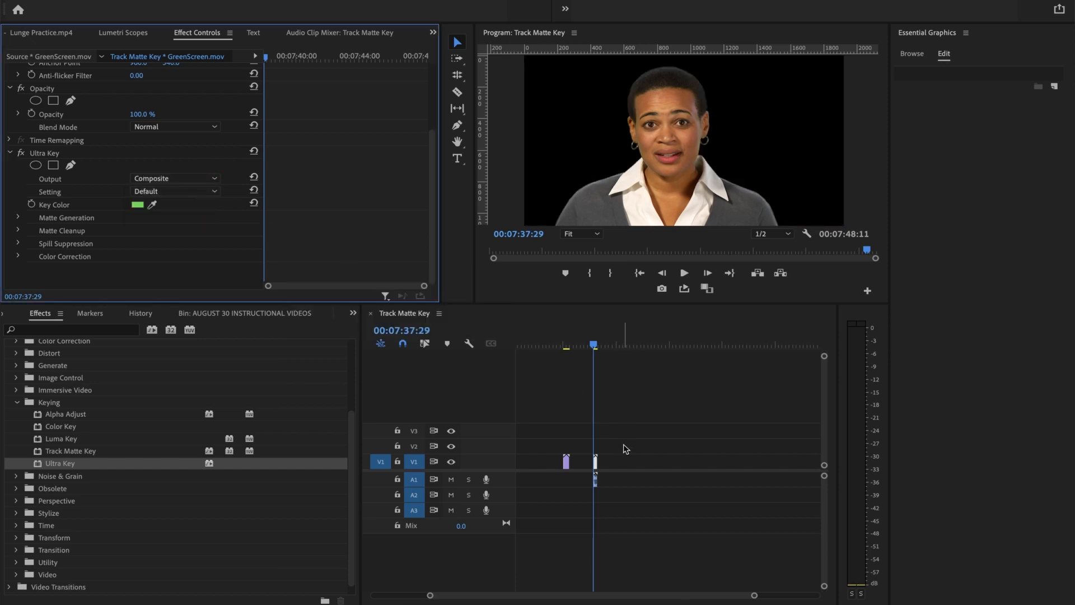
left_click(600, 450)
Move the presenter to V2 and place car on dirt road.mov beneath her on V1
left_click_drag(595, 462, 595, 446)
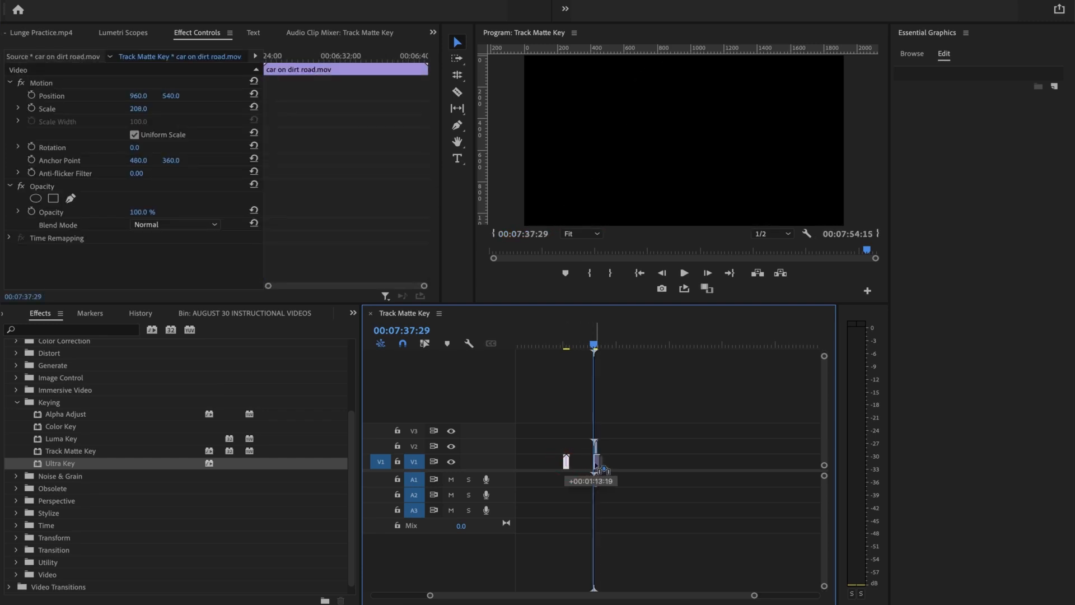
left_click_drag(565, 461, 597, 462)
left_click(595, 447)
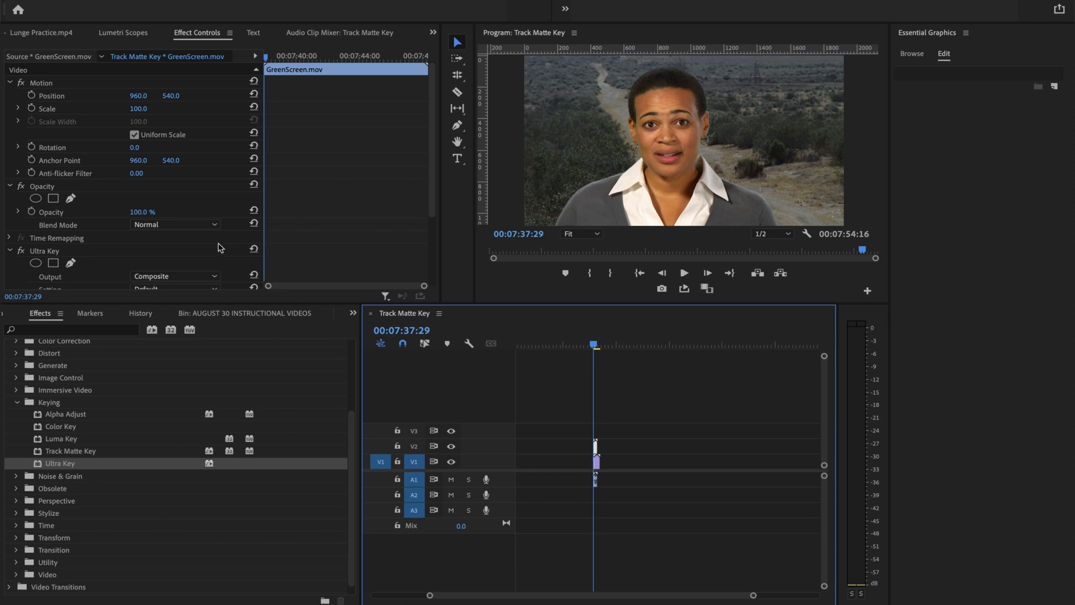
scroll(409, 186, "down", 2)
Under Matte Generation set Transparency to about 73 and Highlight to about 39
left_click(19, 218)
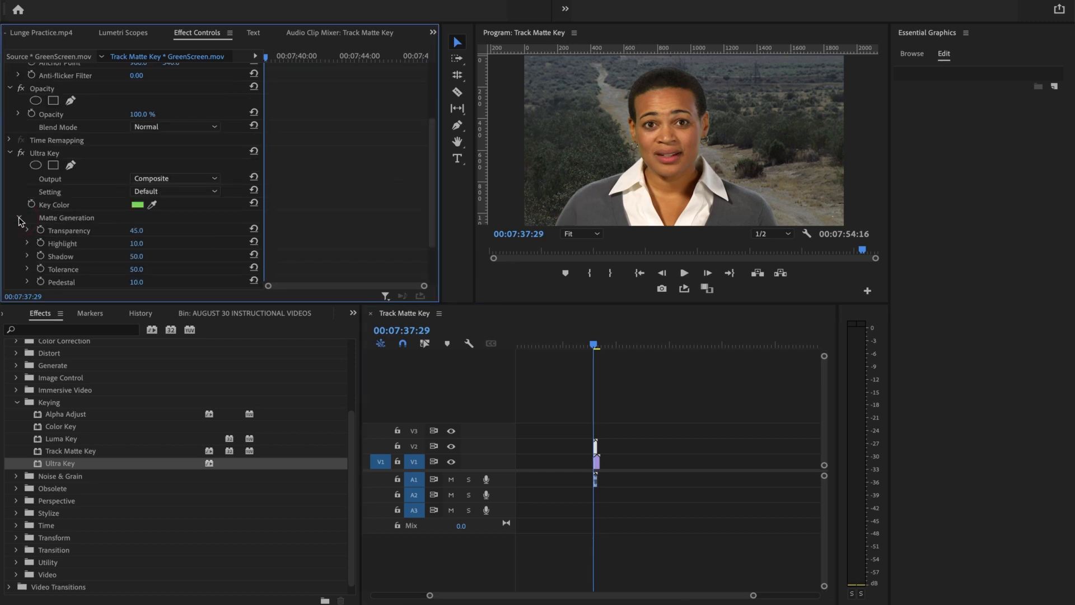
left_click(27, 230)
left_click_drag(126, 254, 186, 257)
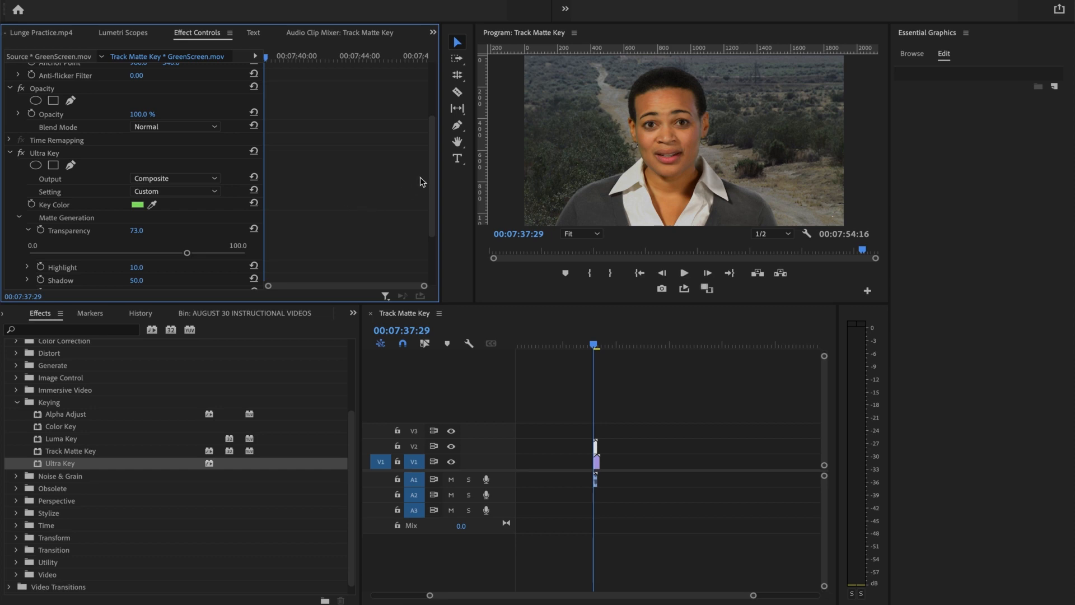
scroll(427, 239, "down", 3)
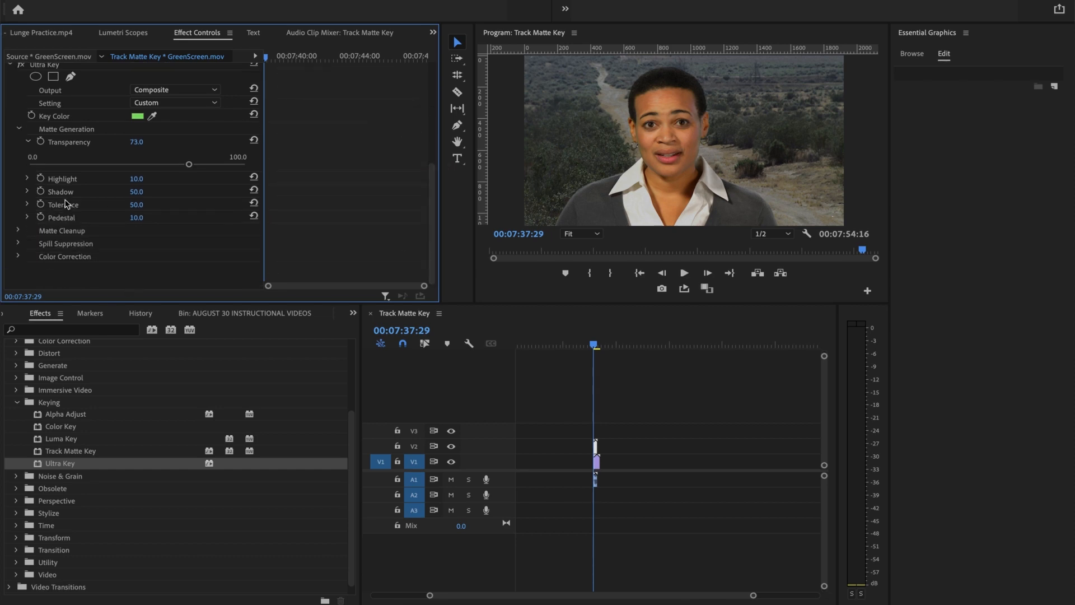
left_click(27, 178)
left_click_drag(107, 203, 116, 202)
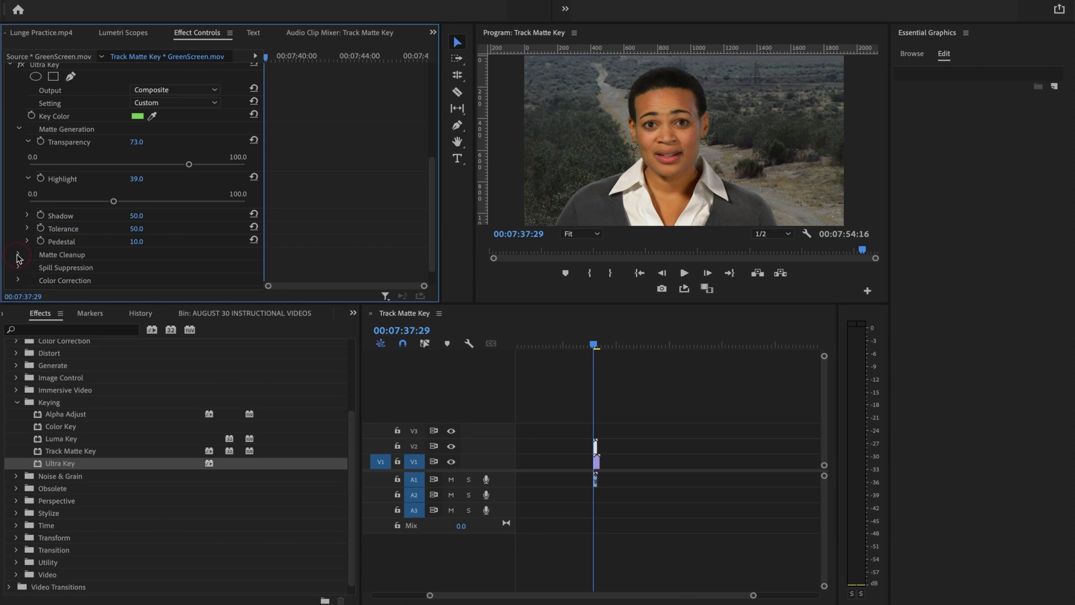
Under Matte Cleanup set Choke to about 20.7 and Soften to about 36.3
left_click(19, 255)
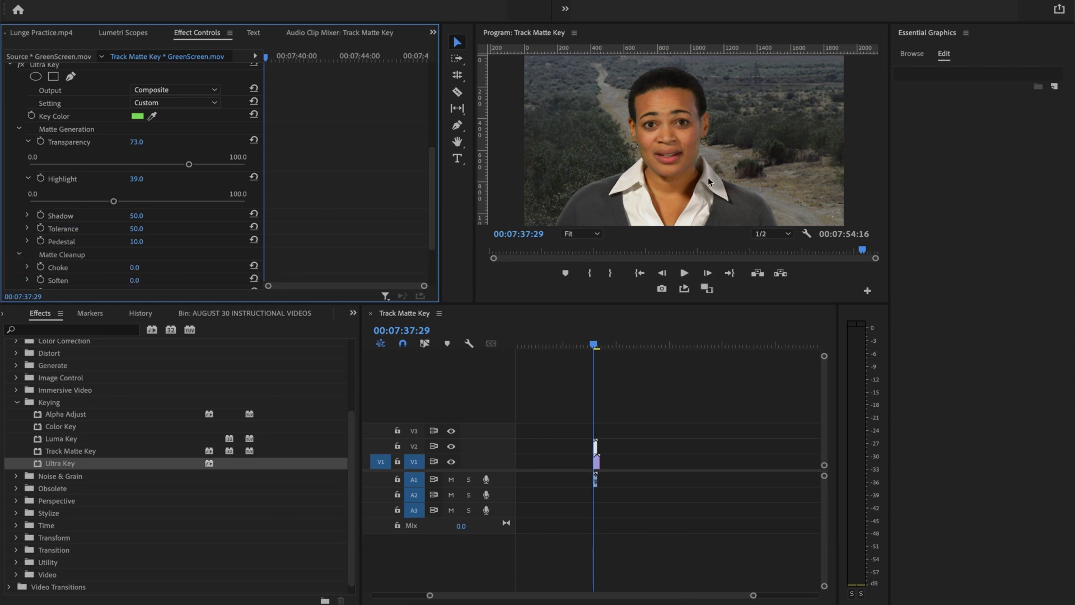
left_click_drag(432, 188, 431, 213)
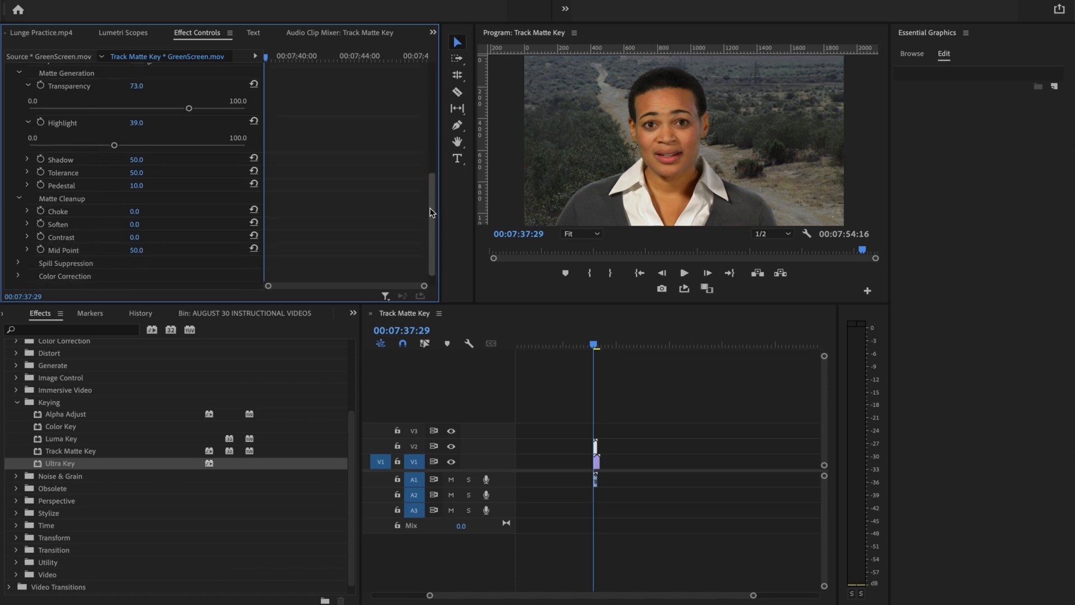
left_click(27, 210)
left_click(80, 235)
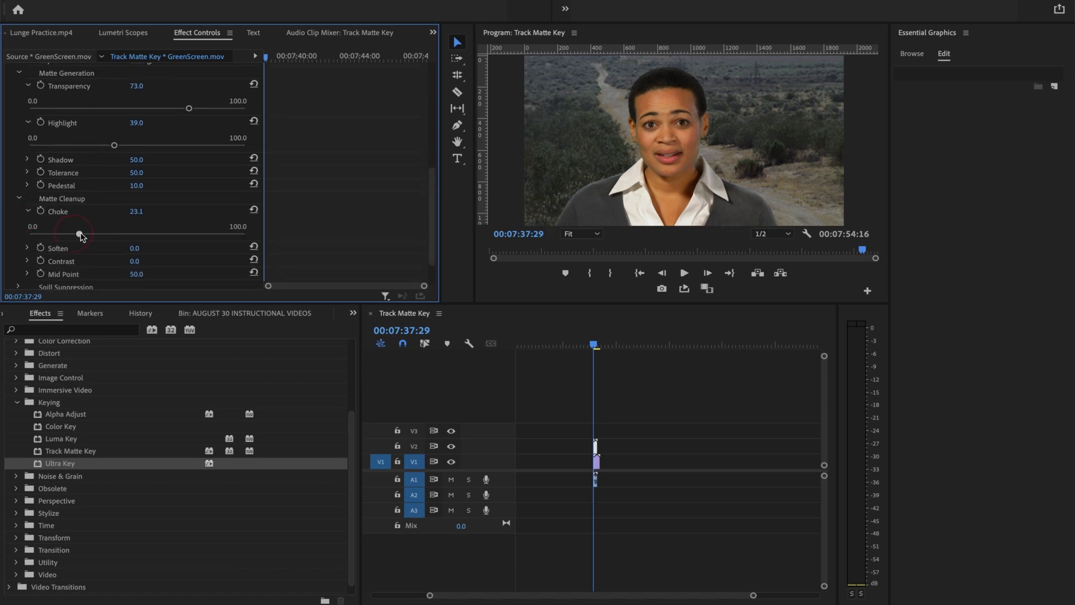
left_click_drag(80, 237, 75, 239)
left_click(28, 250)
left_click_drag(60, 271, 105, 272)
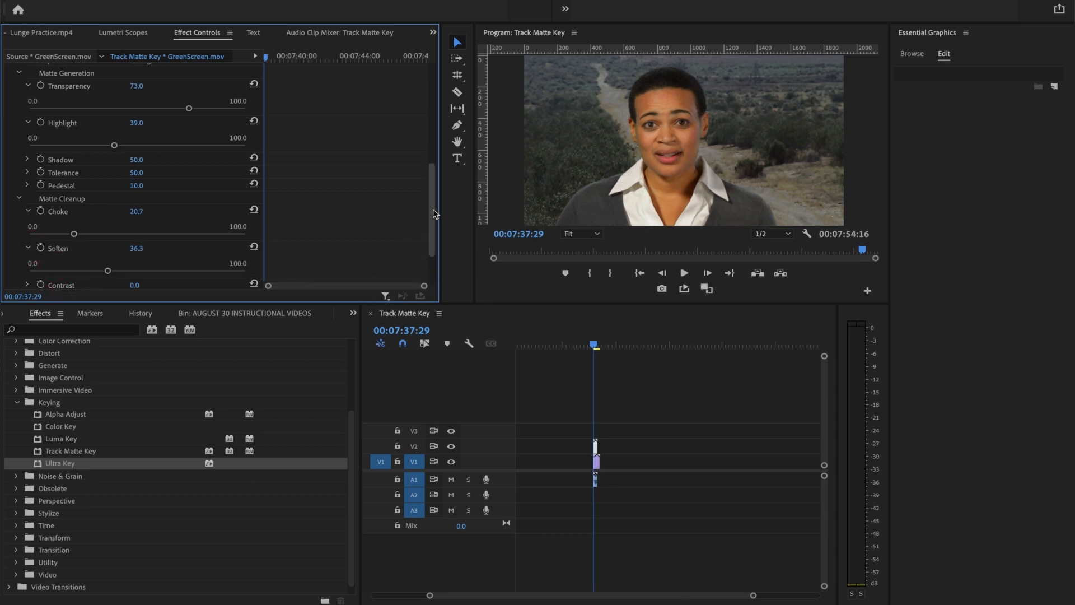
scroll(169, 168, "up", 5)
left_click(174, 145)
Try the Relaxed Ultra Key preset, then return the key to the Default preset
left_click(179, 170)
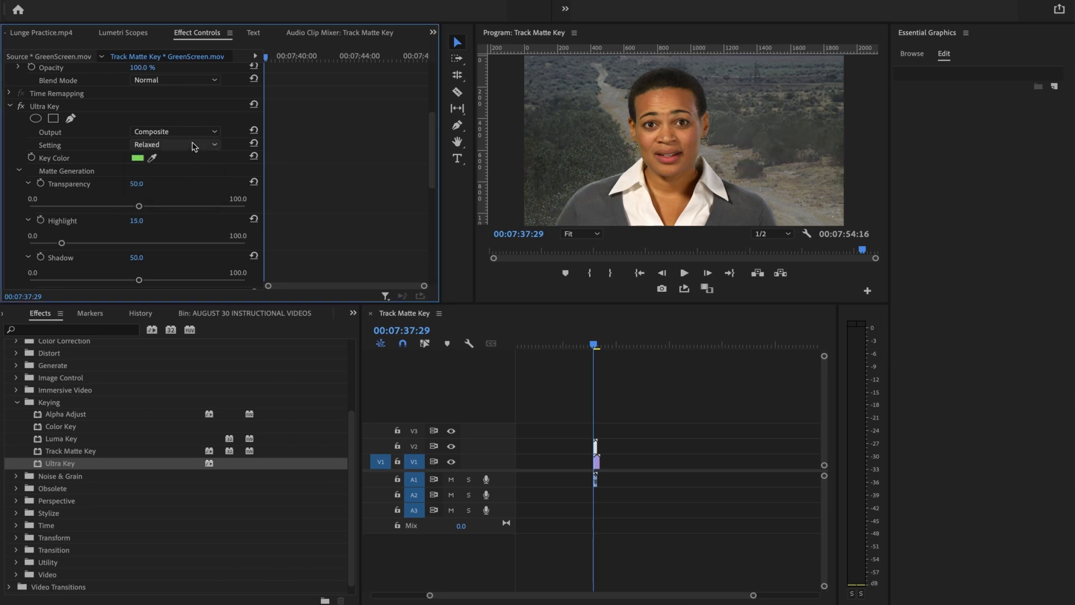
left_click(175, 145)
left_click(180, 164)
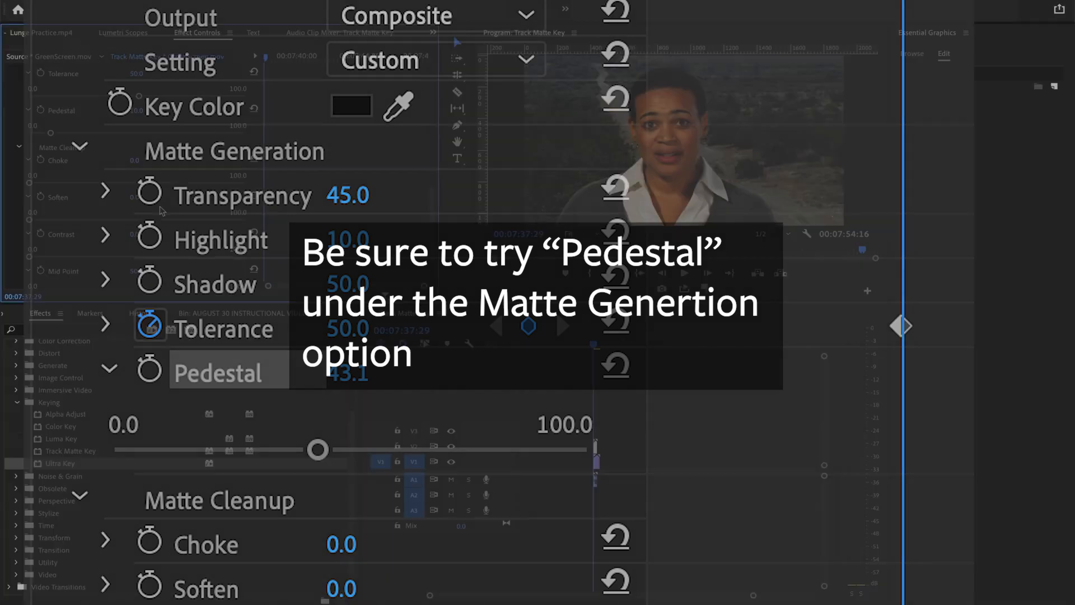
Re-tune Matte Cleanup with Soften about 15.6 and Choke about 13.2
left_click_drag(62, 224, 66, 223)
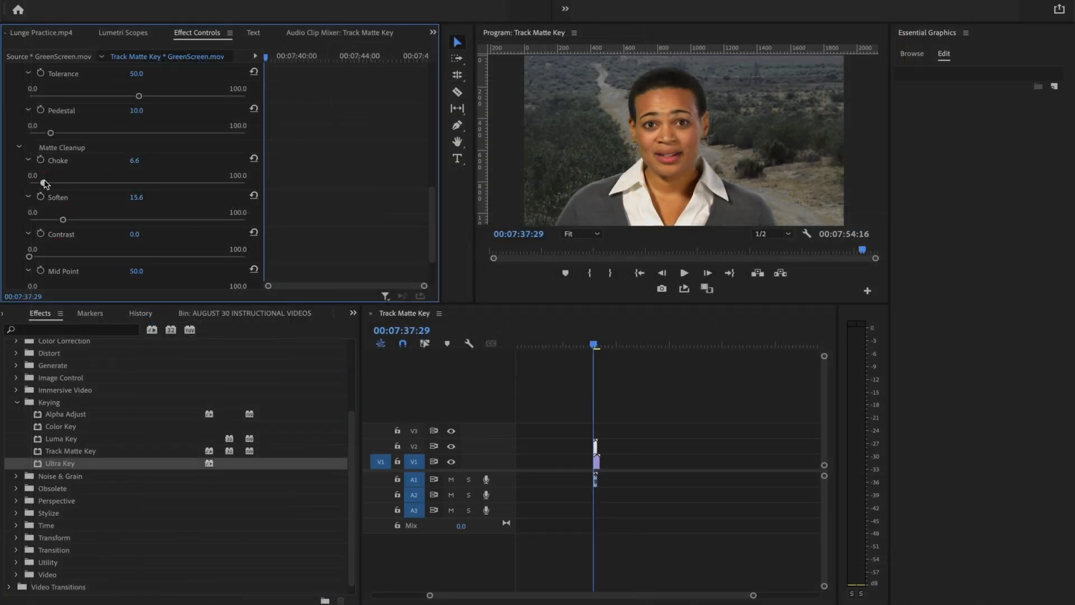
left_click_drag(30, 182, 50, 182)
left_click_drag(431, 224, 429, 84)
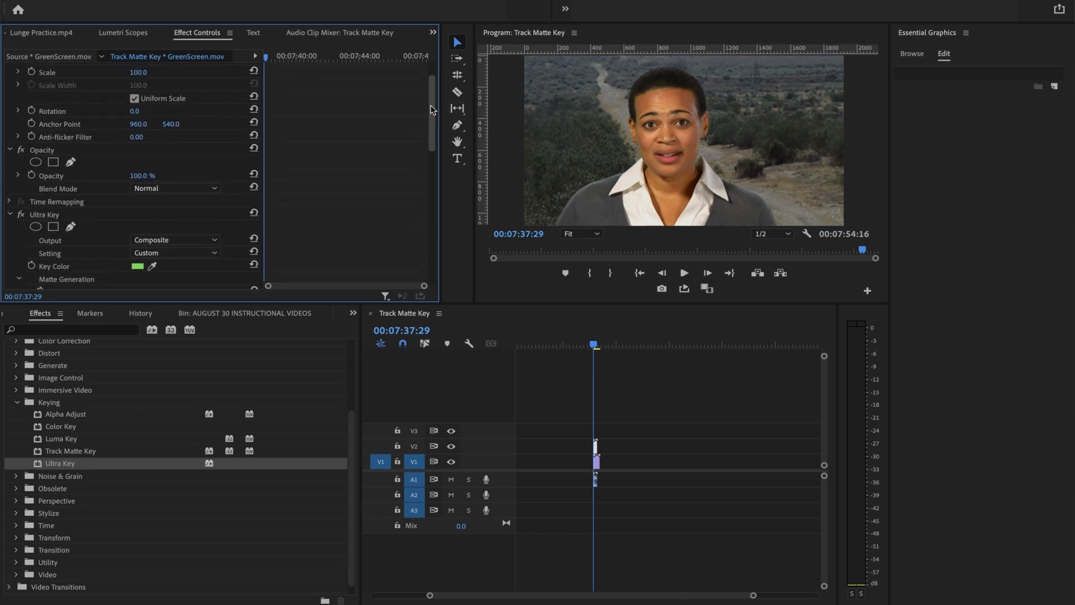